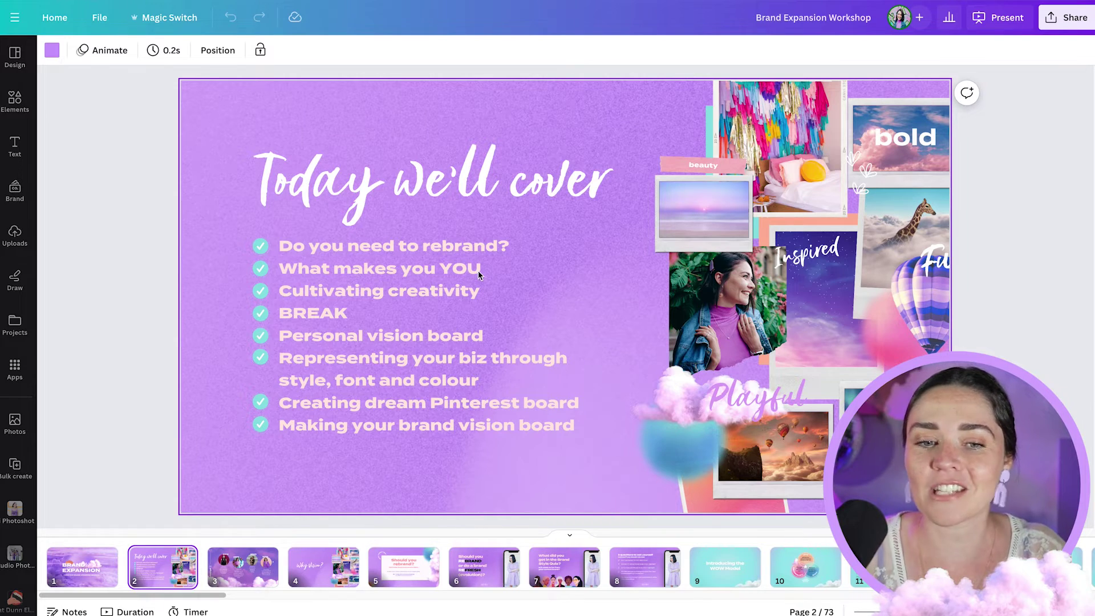
Scroll through the Brand Expansion Workshop deck's pages in continuous scroll view
click(570, 536)
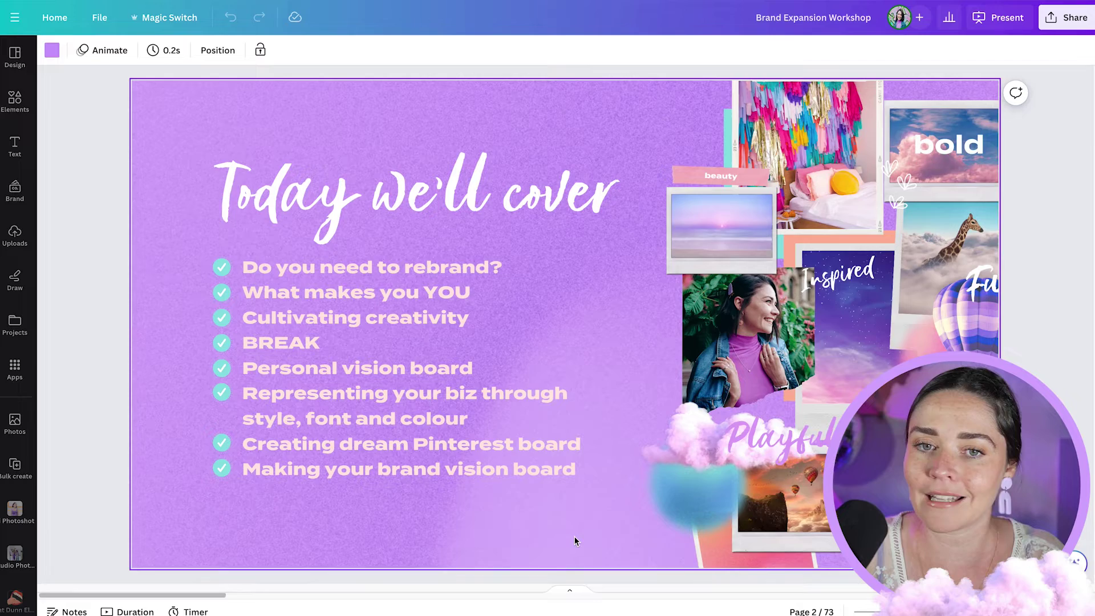
scroll(735, 376, down, 4)
scroll(736, 377, up, 3)
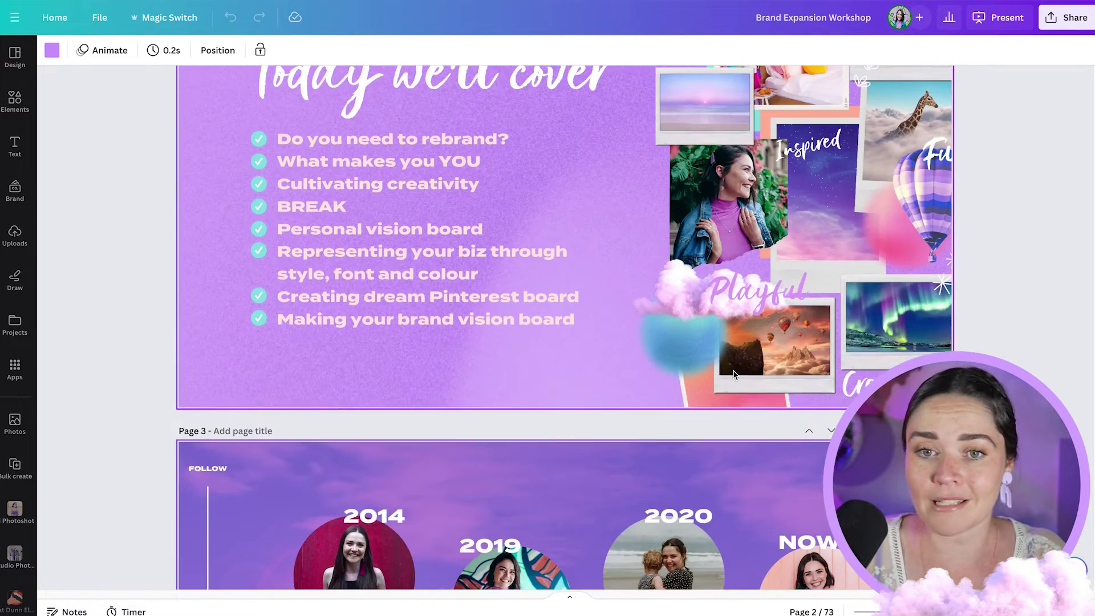
scroll(735, 376, up, 3)
scroll(734, 374, down, 1)
scroll(734, 371, up, 1)
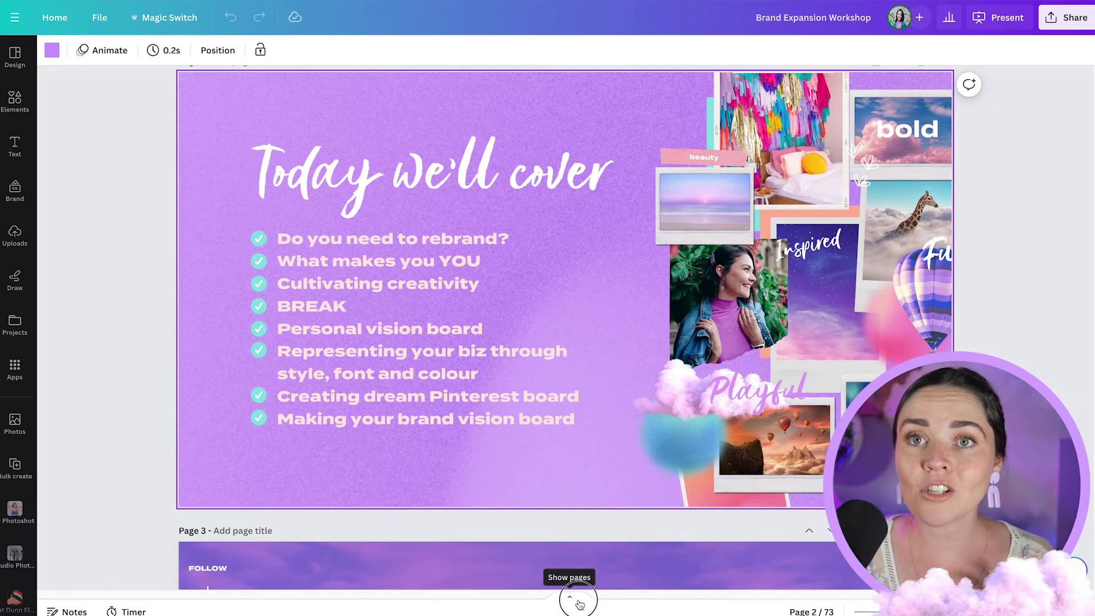
Return to page thumbnails and select the page 2 'Today we'll cover' agenda slide
click(590, 590)
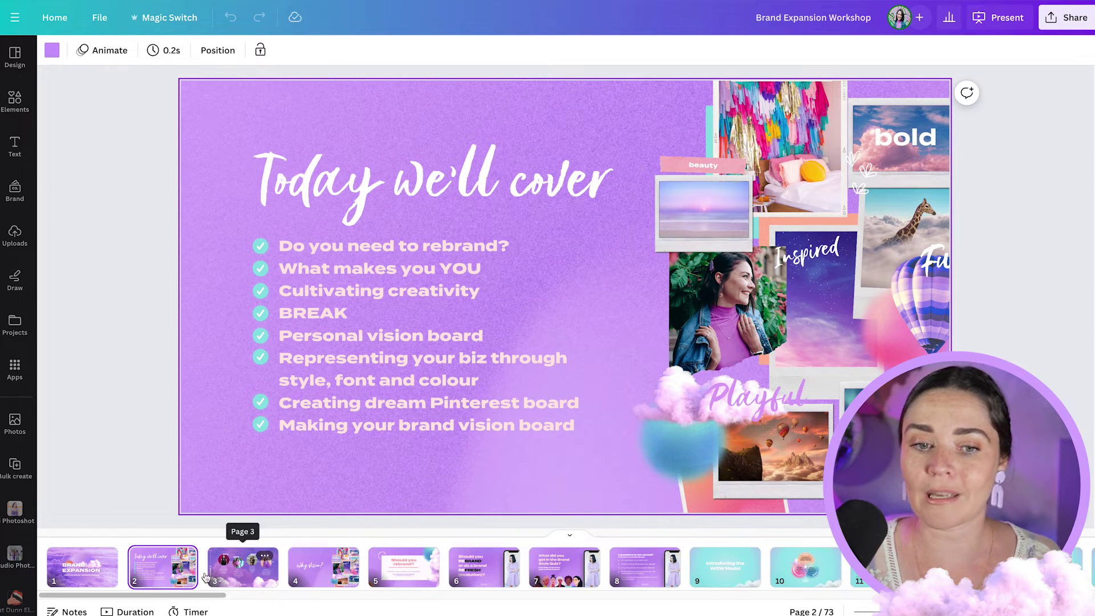
mouse_move(197, 595)
mouse_down()
mouse_move(266, 600)
mouse_move(190, 598)
mouse_up()
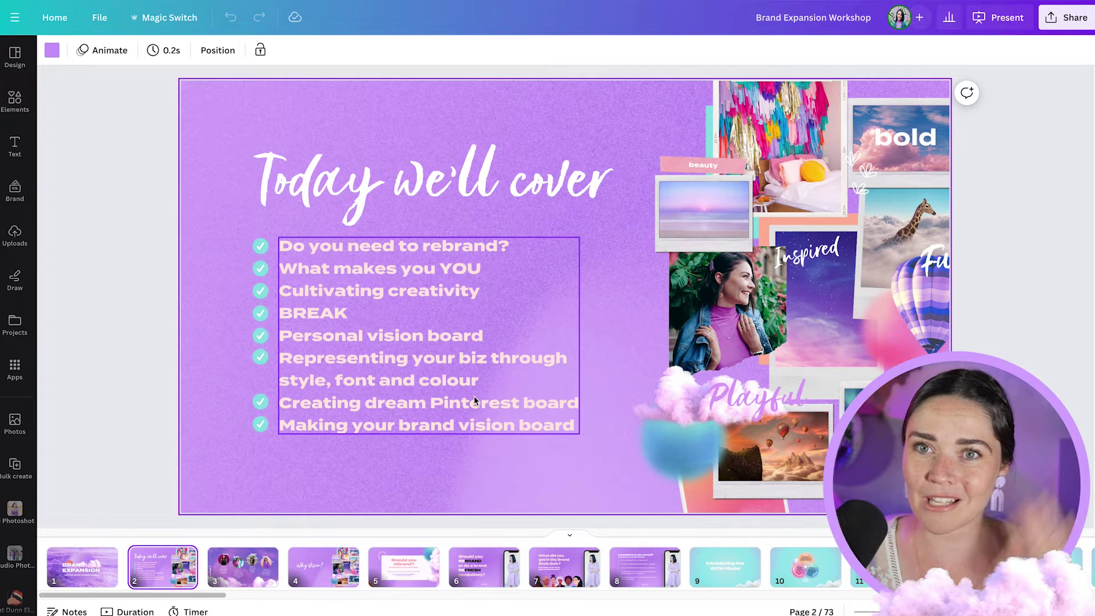
click(318, 574)
click(399, 572)
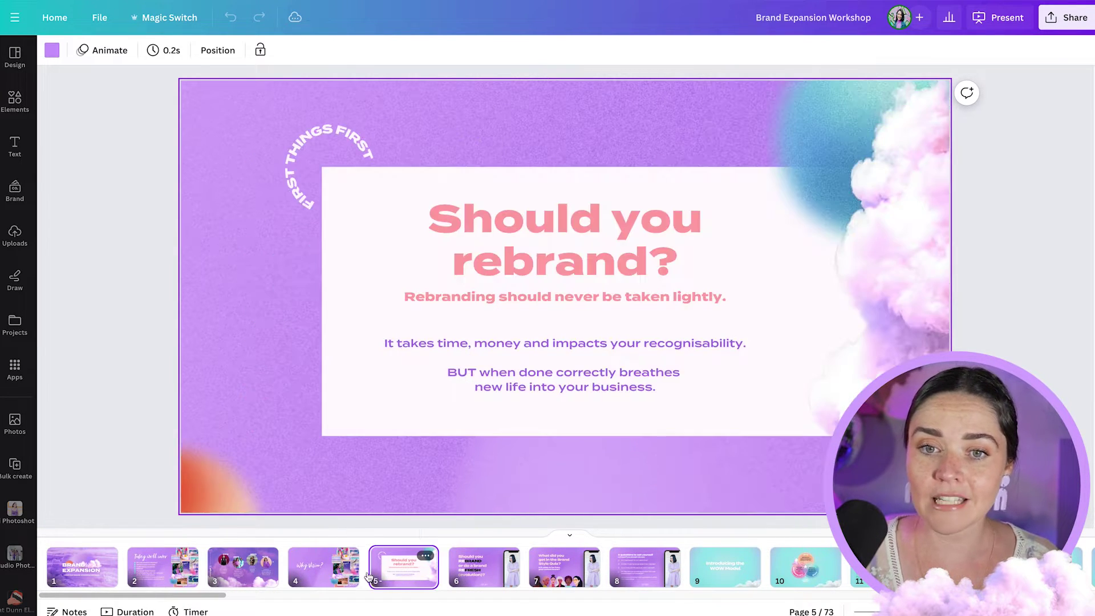
click(319, 570)
click(175, 582)
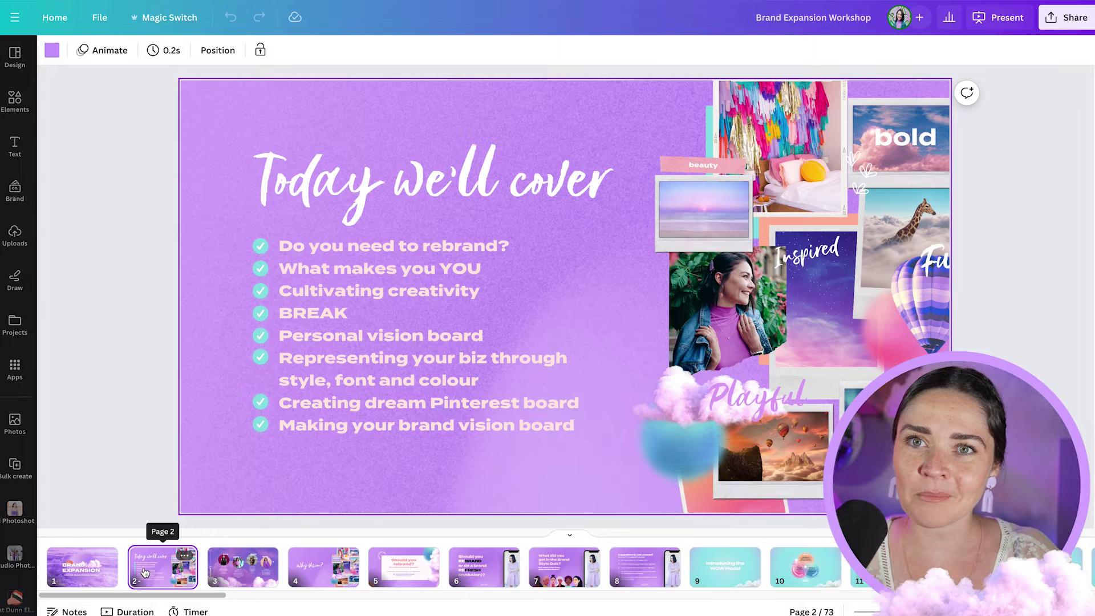
Copy the agenda page, then collapse the side panel in How to Launch Your Brand Slides
key(ctrl+c)
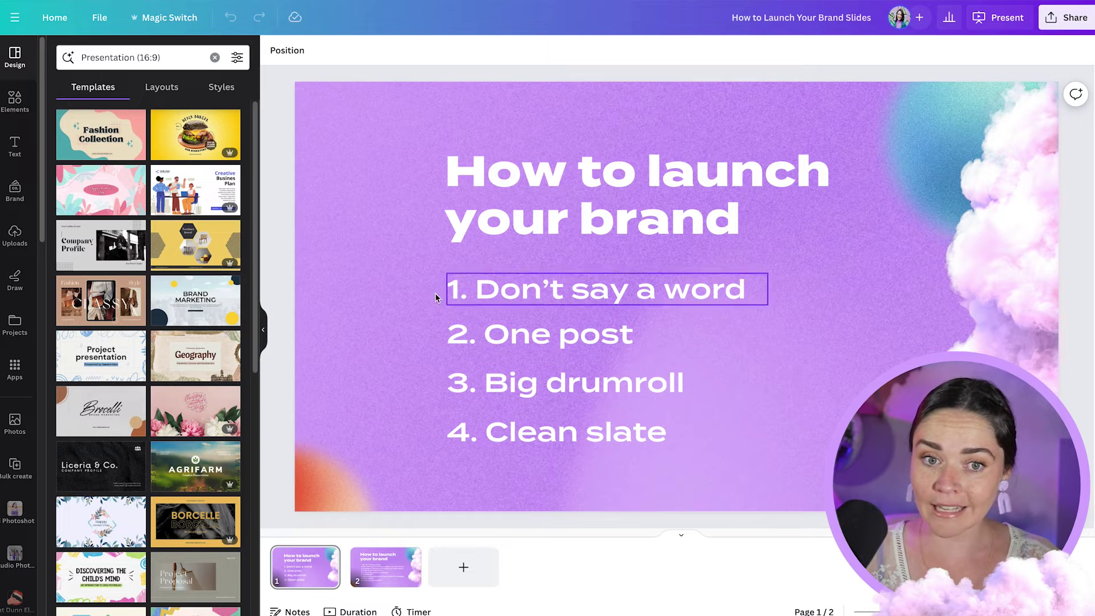
click(263, 330)
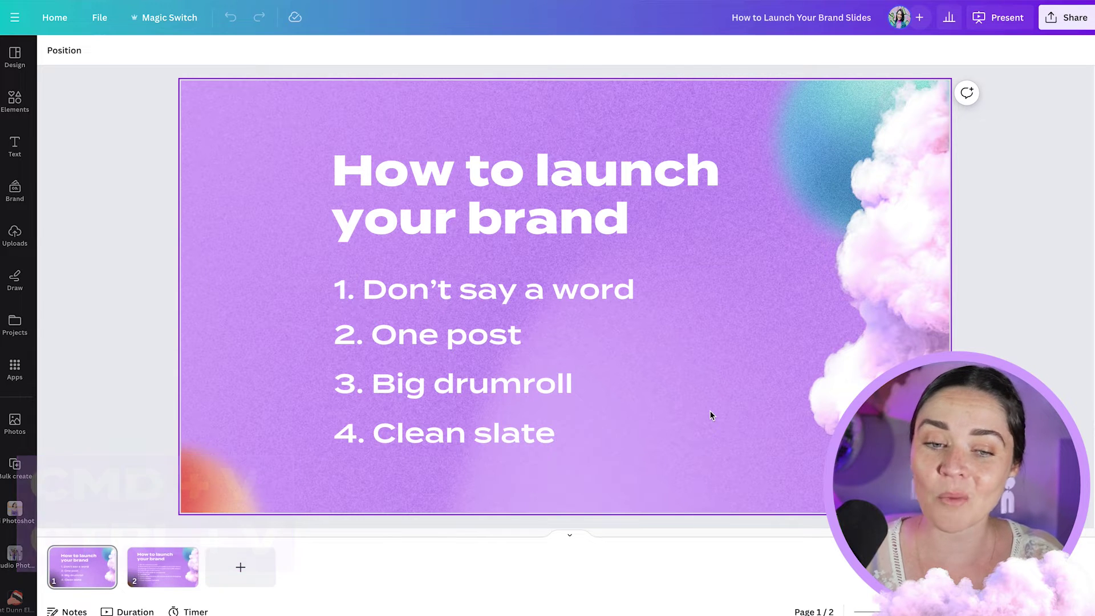
Paste the agenda slide as page 2 and inspect its 'Cultivating creativity' checklist text
key(ctrl+v)
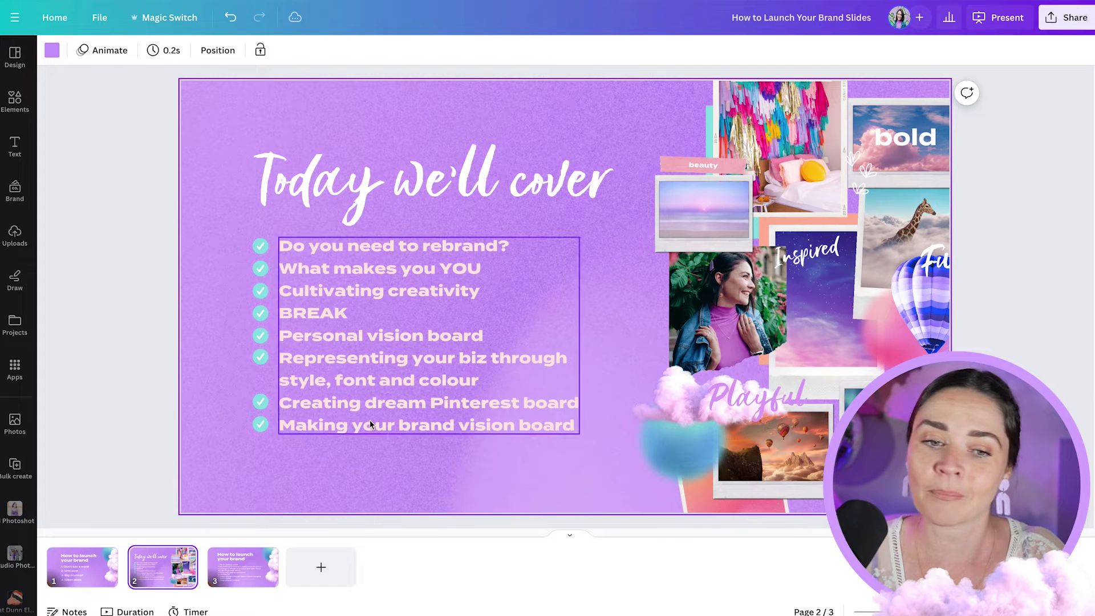
click(81, 569)
click(159, 582)
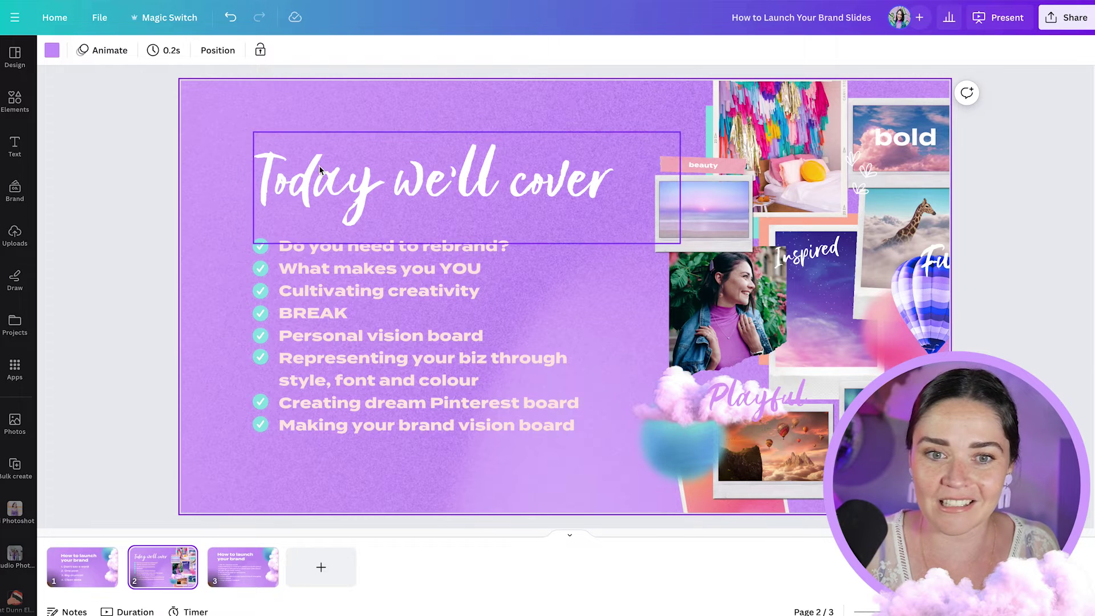
click(353, 292)
triple_click(354, 292)
click(163, 317)
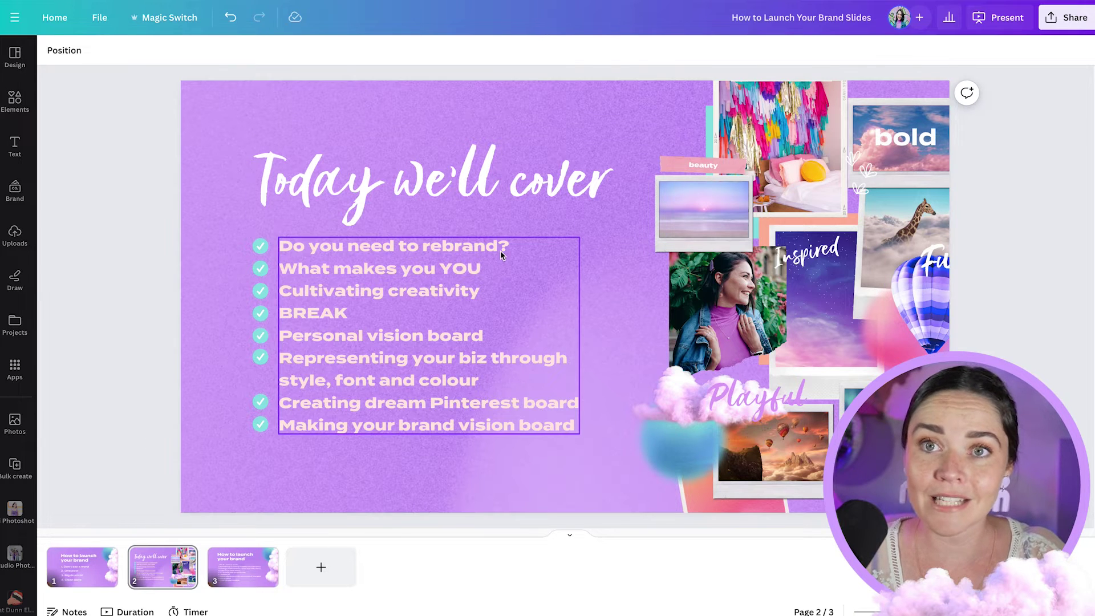
Open and then close the Magic Switch resize options
click(168, 19)
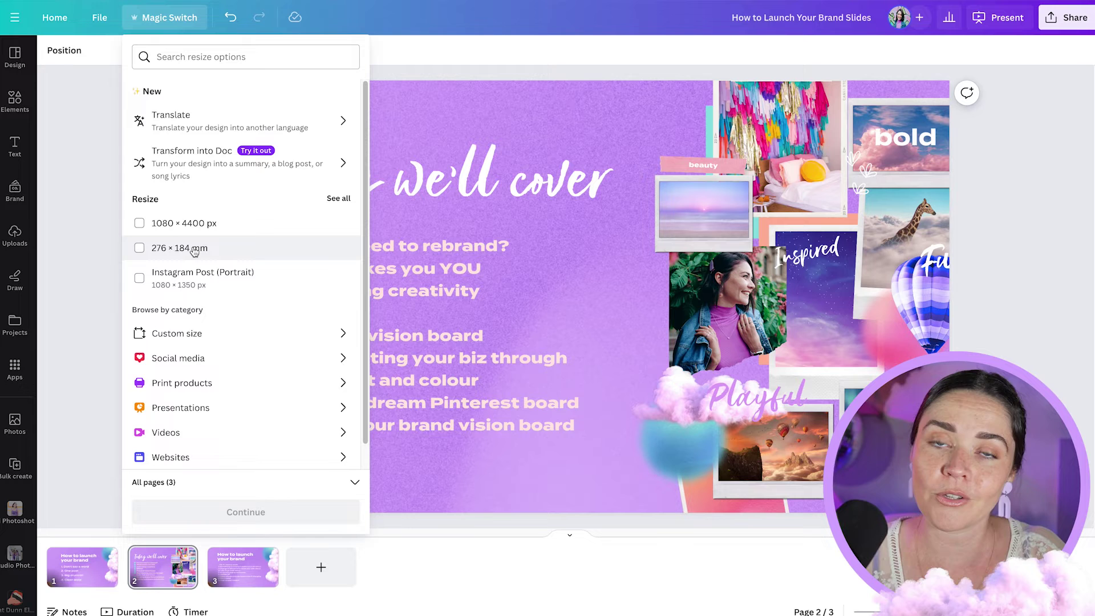
click(87, 241)
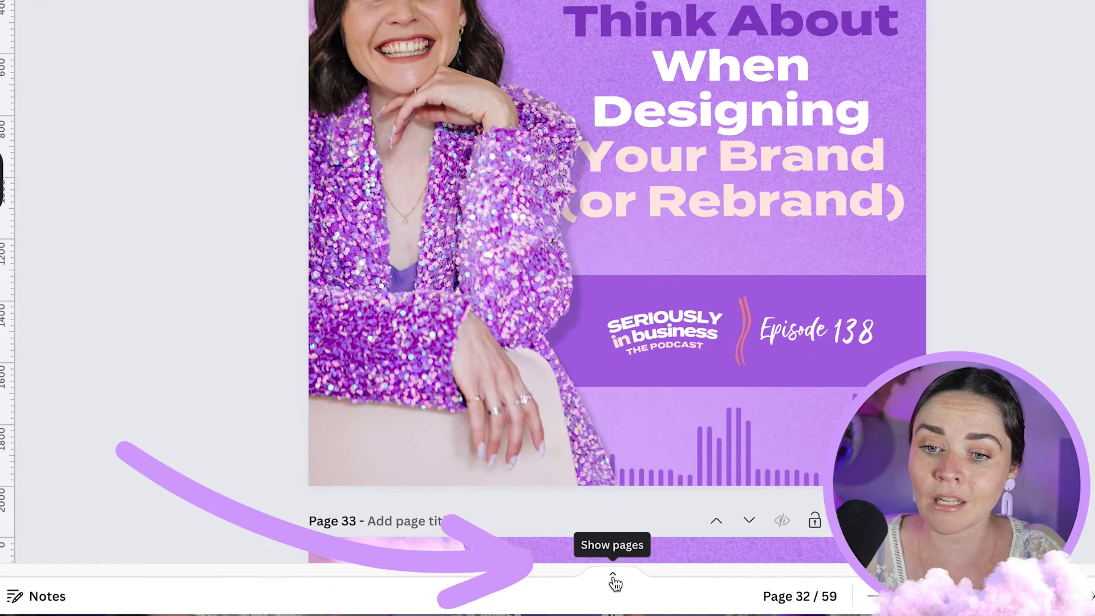
Show page thumbnails for the podcast graphic, then for the Guest Feature Story design
click(681, 597)
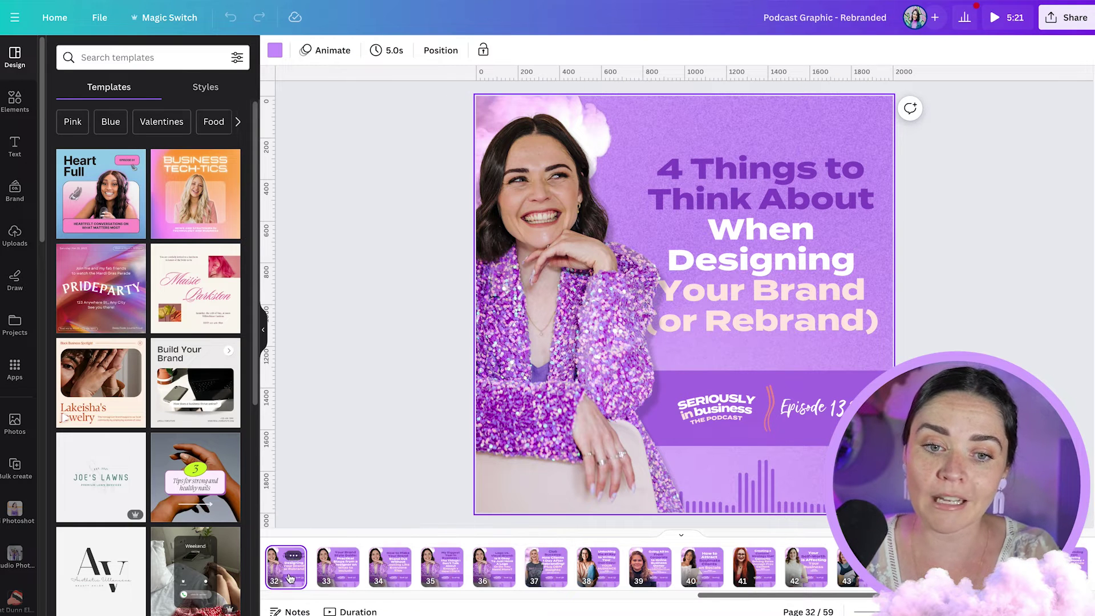
scroll(290, 579, left, 2)
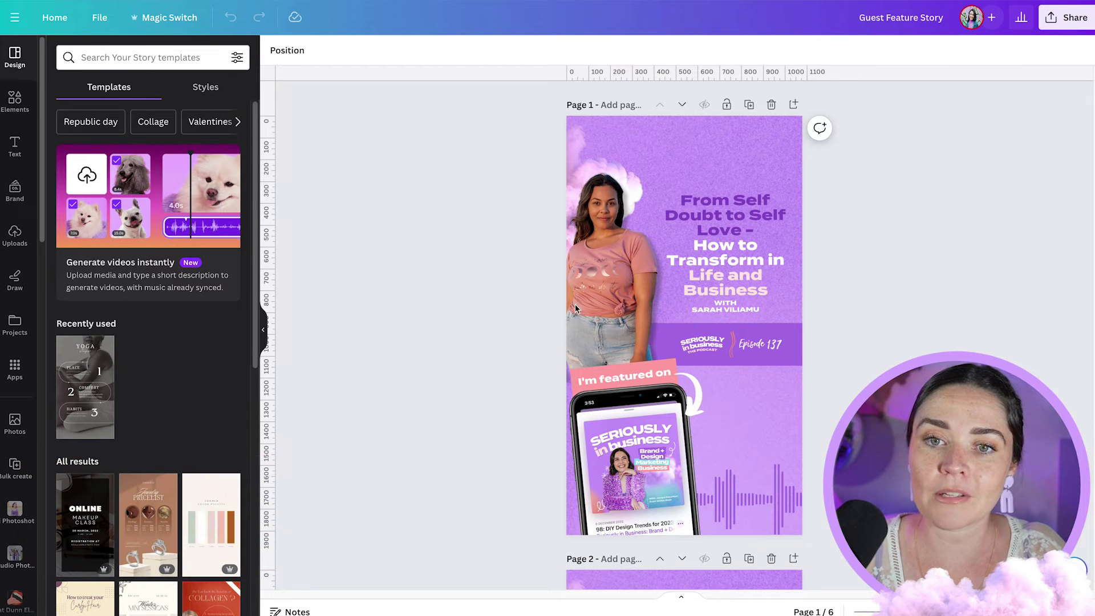
click(682, 598)
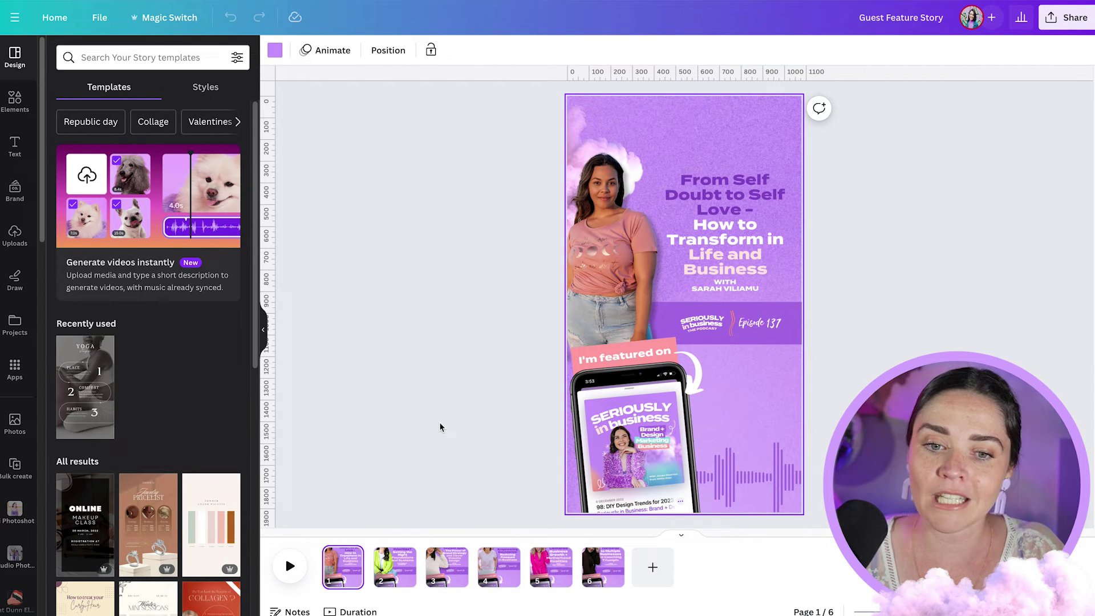
Paste the episode 138 podcast graphic as page 2 of the Guest Feature Story
key(ctrl+v)
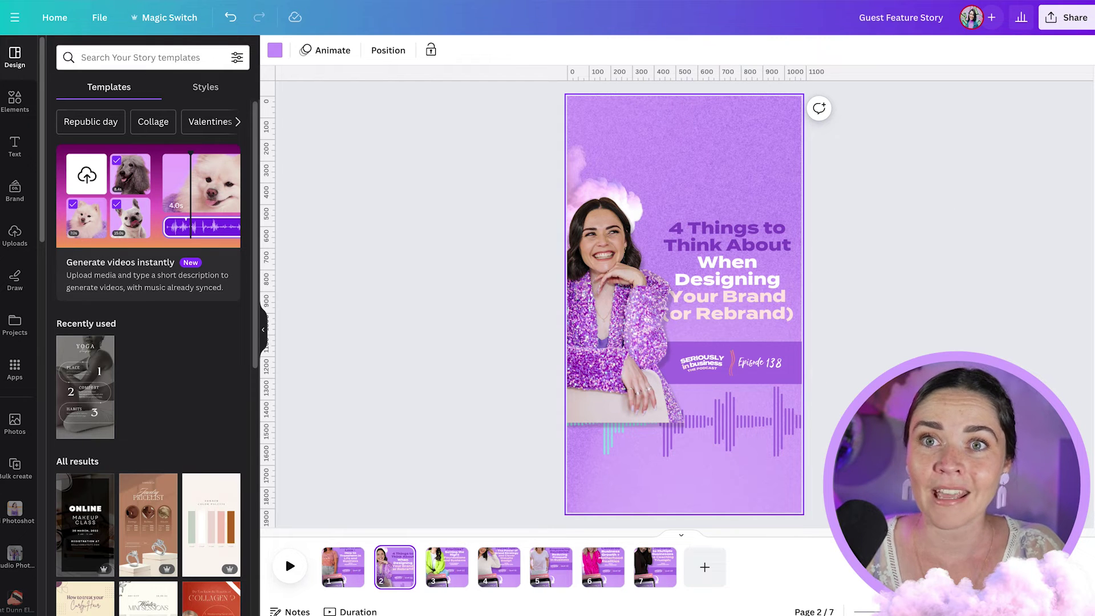
click(736, 136)
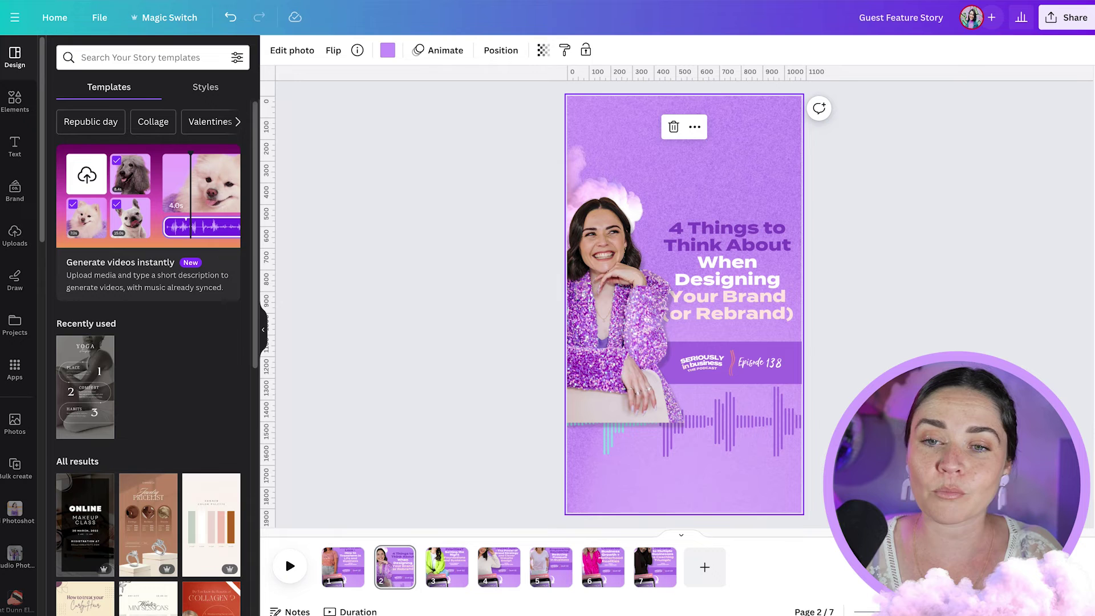
key(Escape)
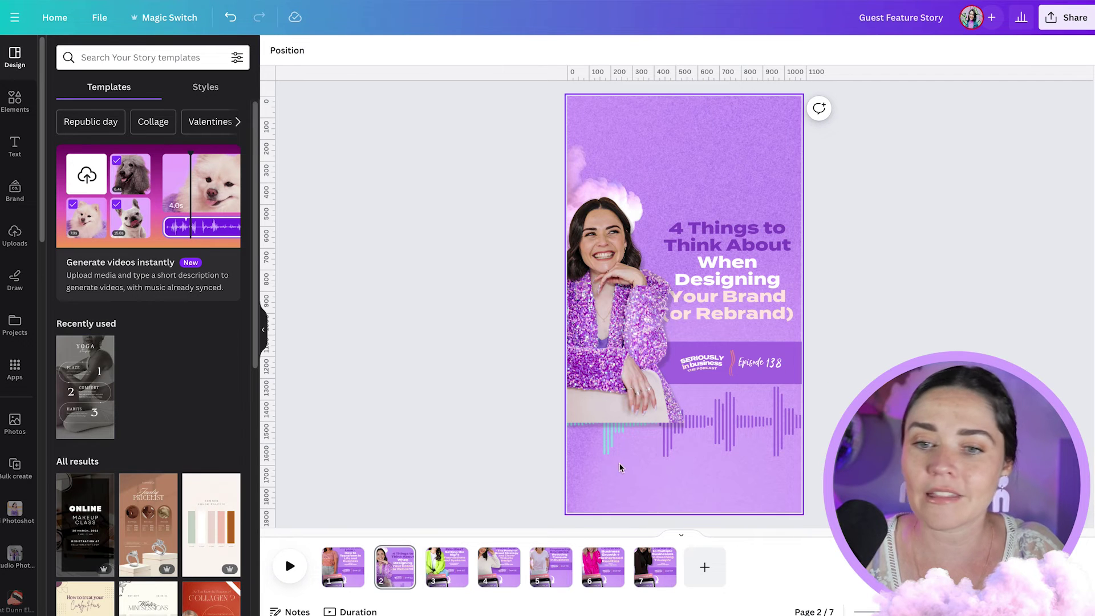
Recolour the podcast graphic's waveform purple
click(621, 445)
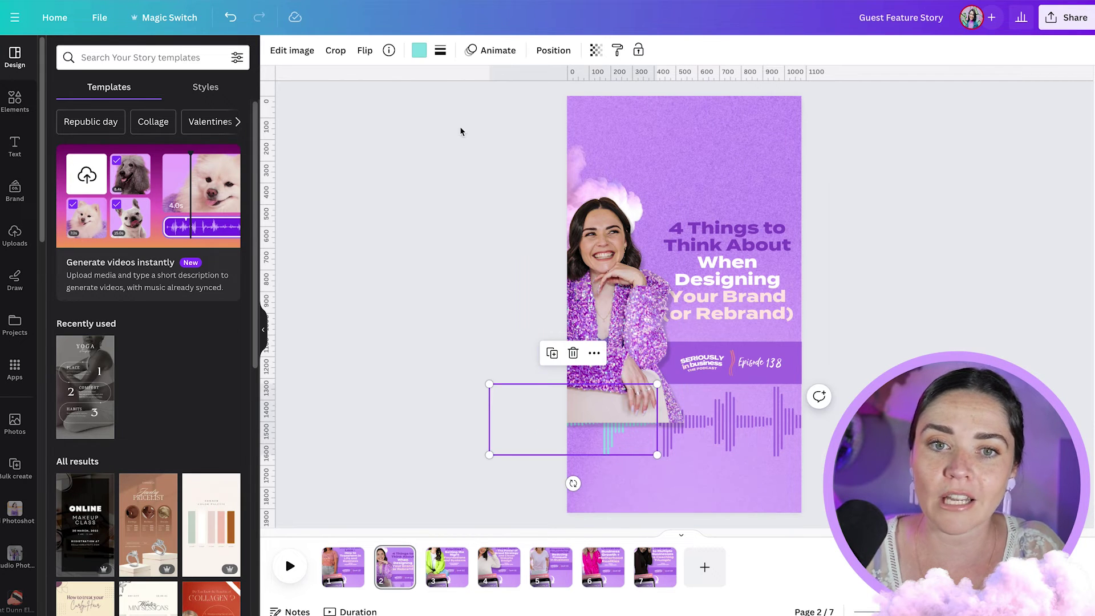
click(418, 51)
click(160, 124)
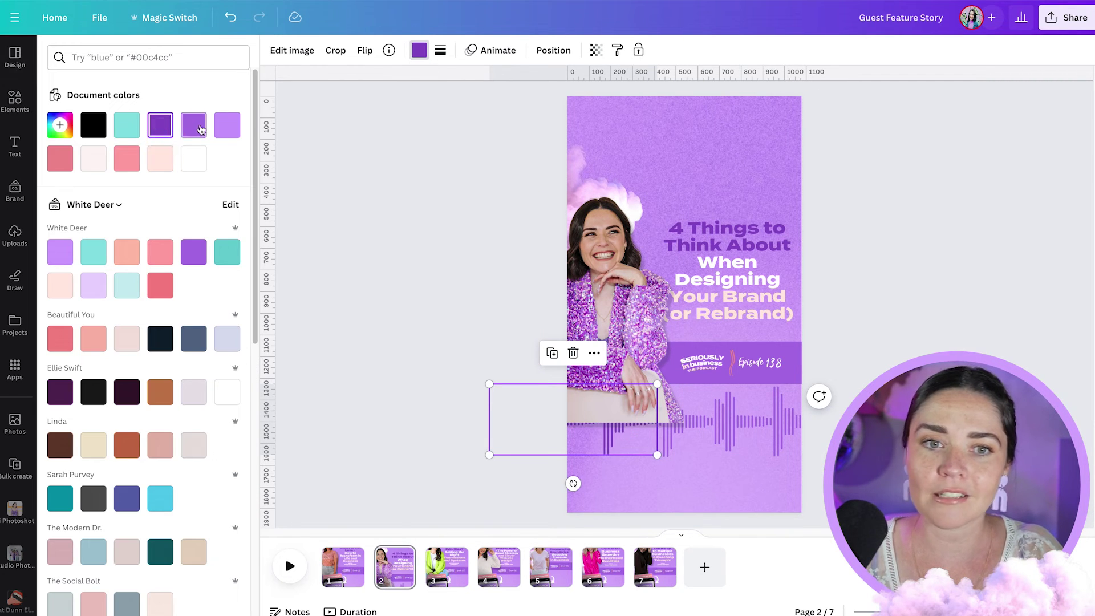
click(421, 276)
click(490, 345)
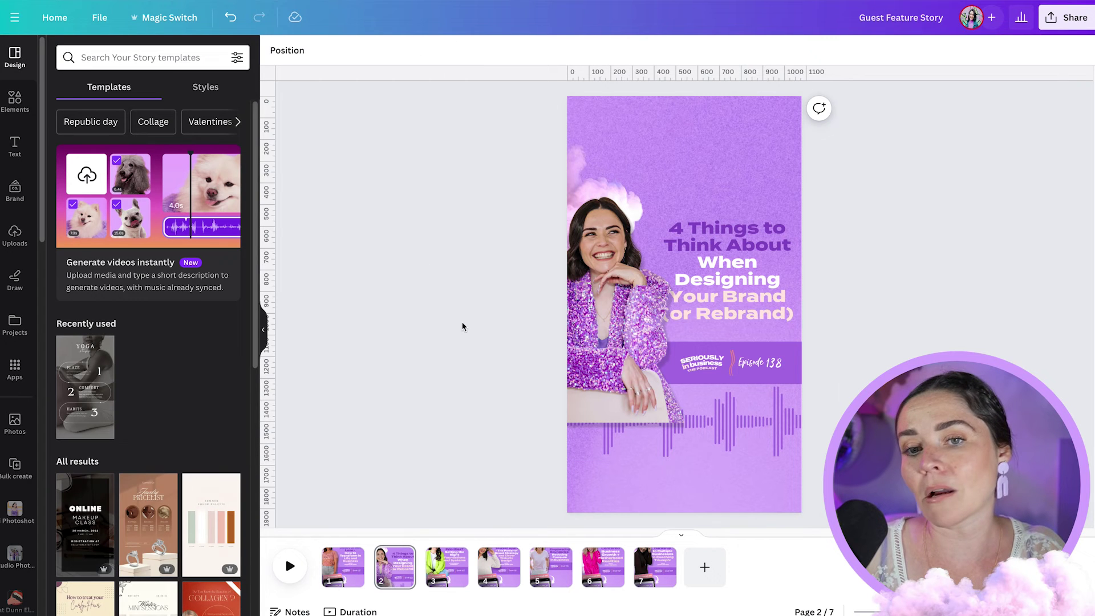
Enlarge the photo, title and banner to fill the page, waveform moved under the banner
drag(465, 312, 482, 486)
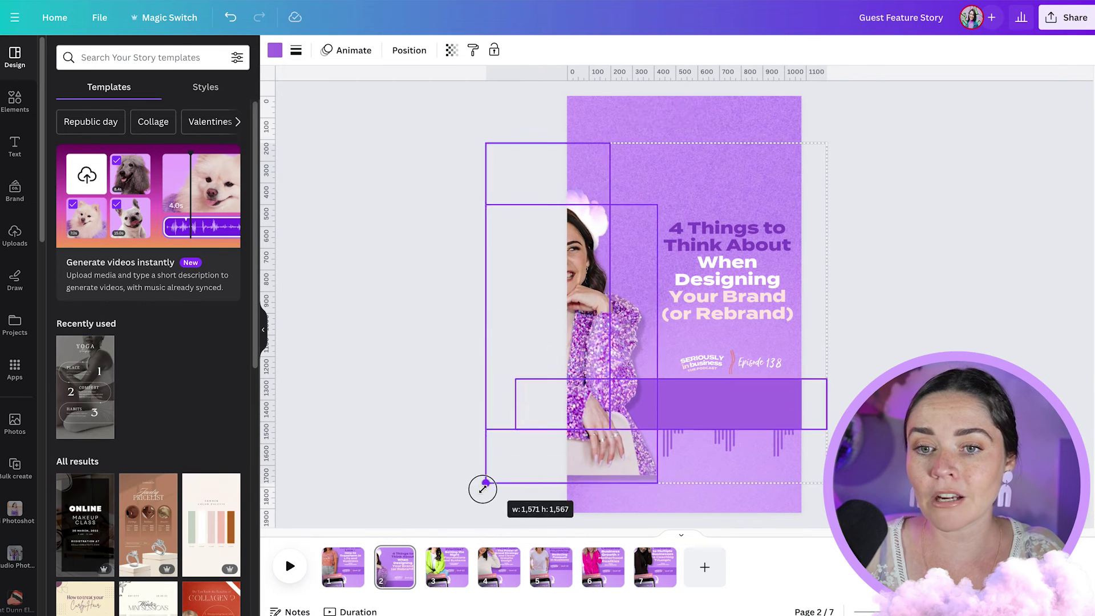
drag(589, 435, 636, 469)
click(893, 349)
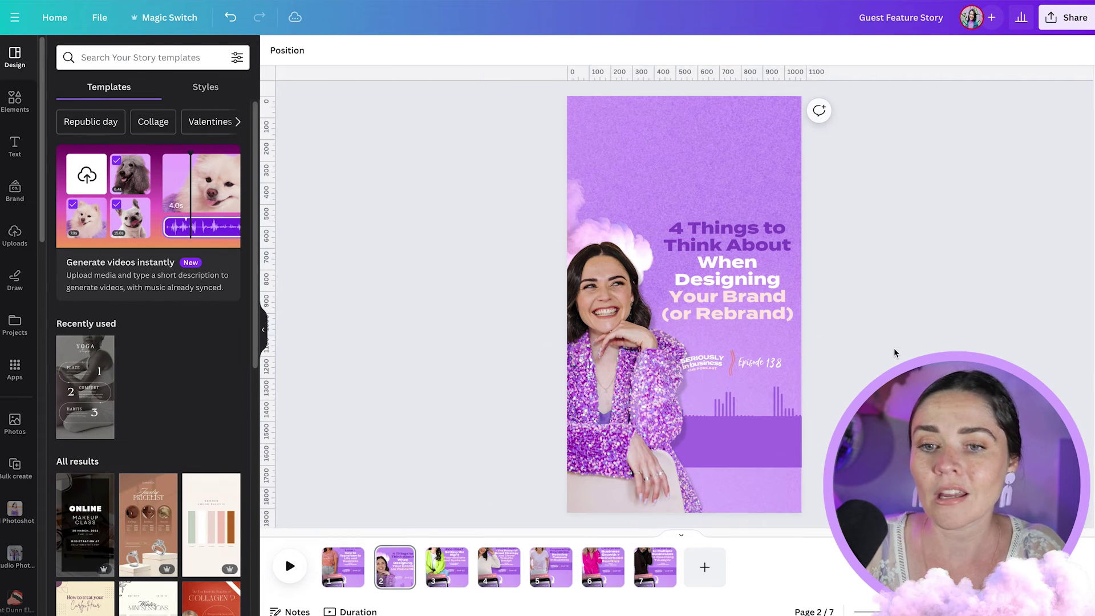
drag(765, 443, 754, 380)
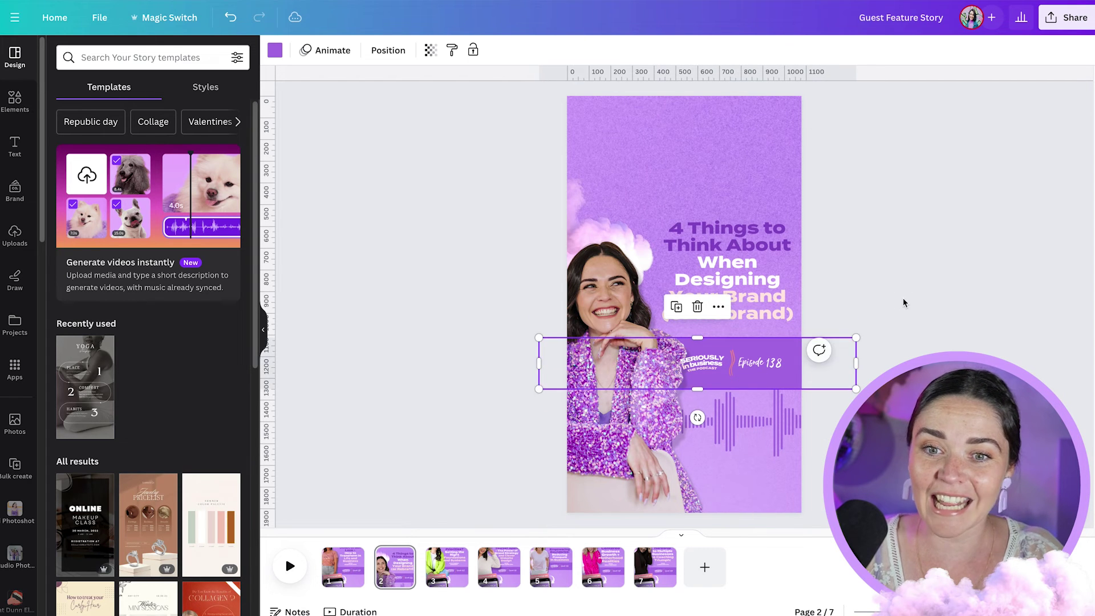
click(903, 302)
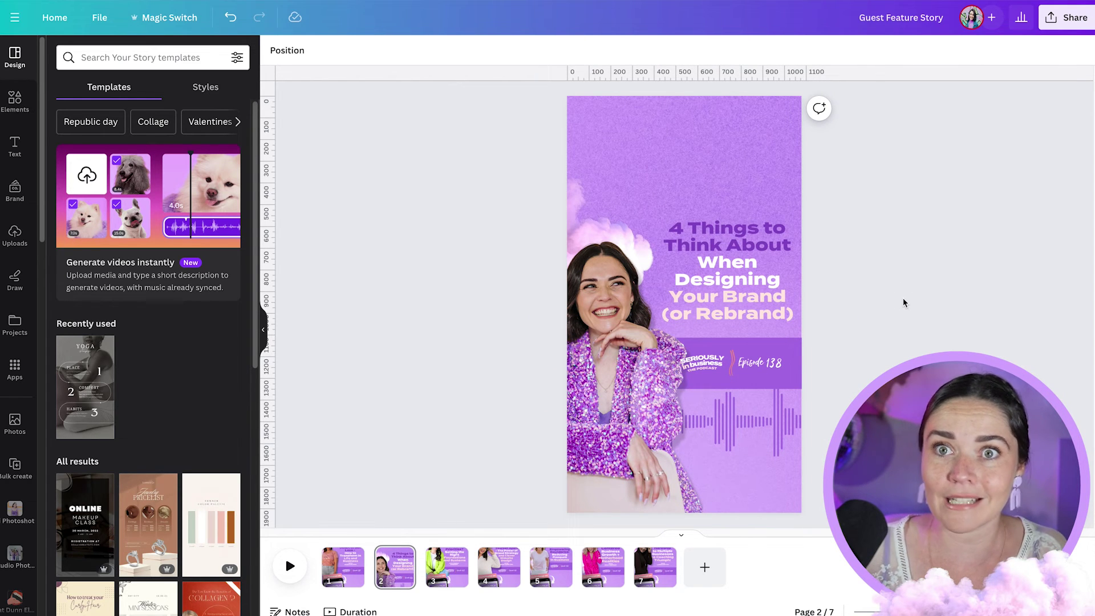